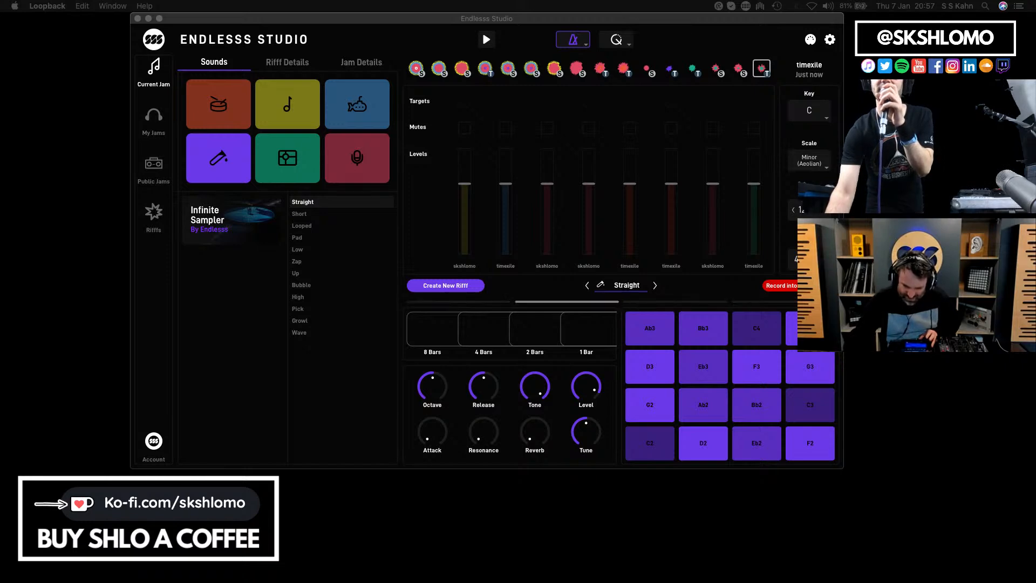
Audition the first six tracks of the riff individually by toggling their mutes
click(467, 132)
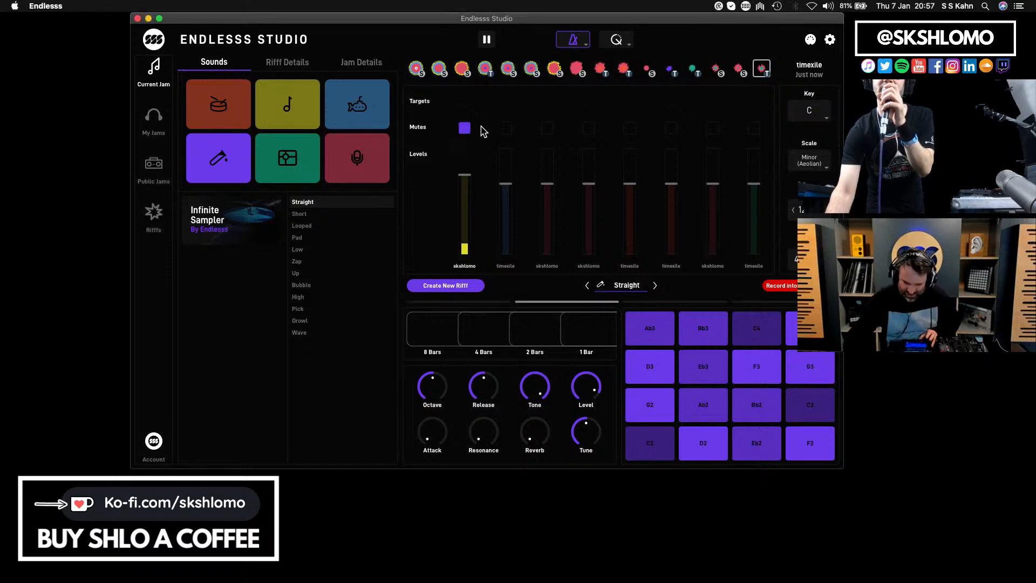
click(543, 128)
click(589, 129)
click(589, 129)
click(632, 128)
click(633, 128)
click(665, 128)
click(671, 130)
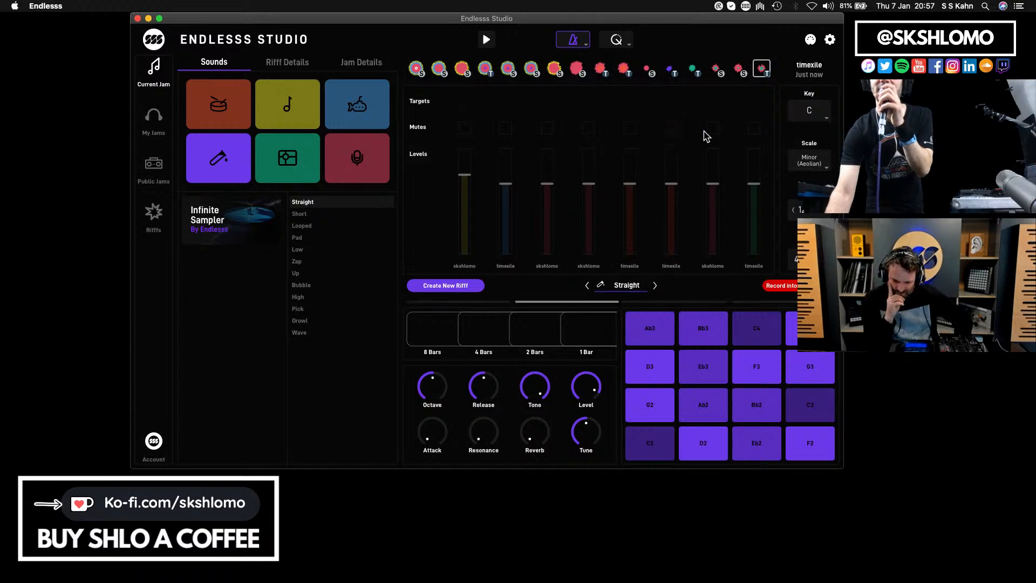
Audition the eighth track briefly, then play only the seventh track and start recording
click(754, 129)
click(754, 129)
click(713, 129)
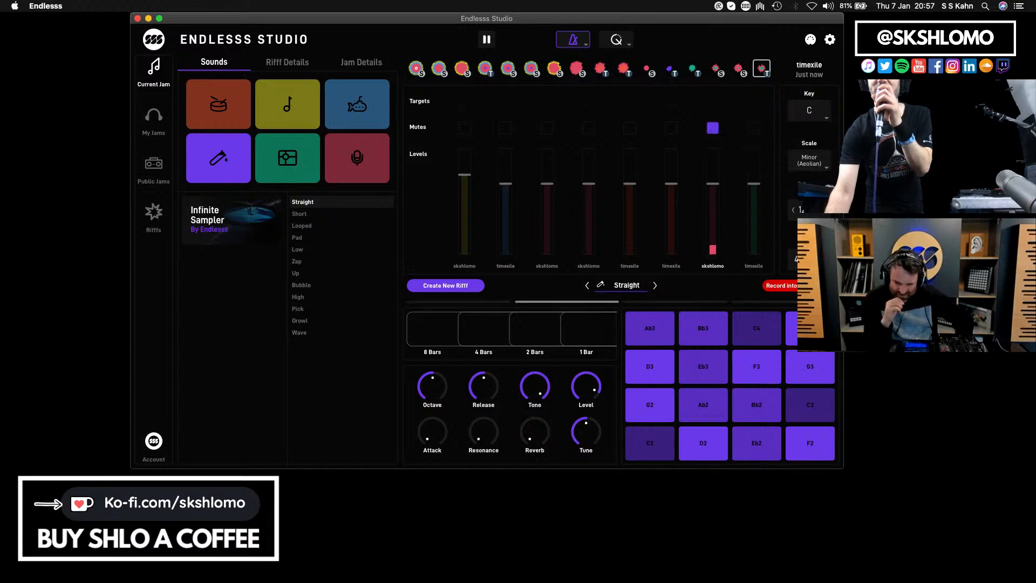
click(780, 286)
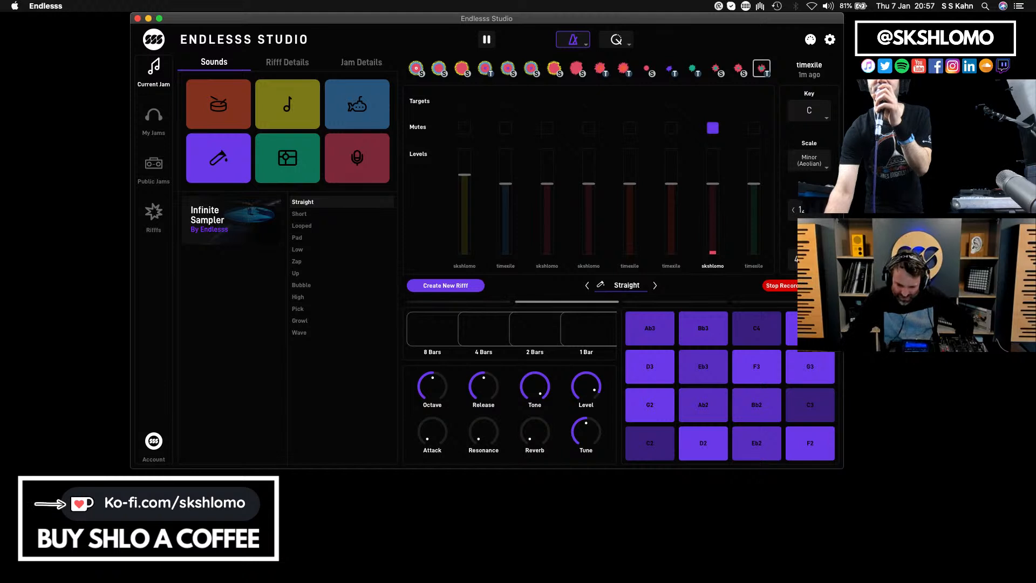
Set the seventh track as the target and toggle its mute to stop and replay it on its own
click(712, 128)
click(712, 113)
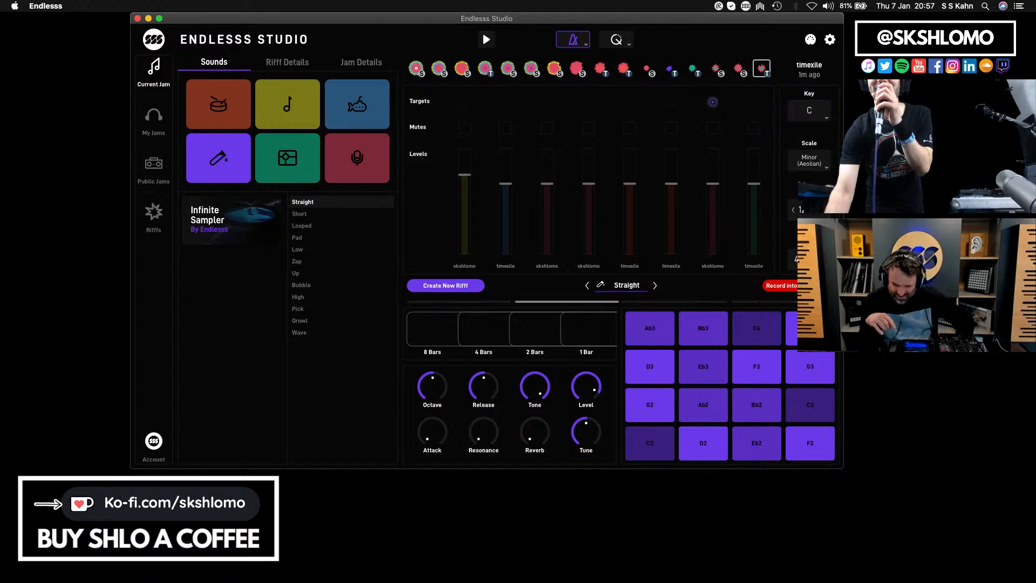
click(712, 130)
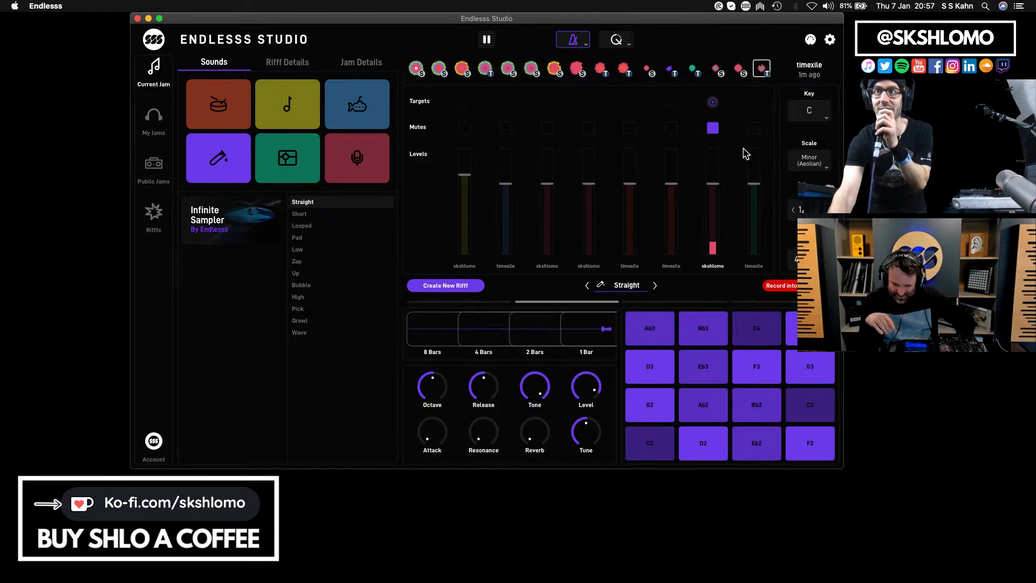
click(713, 128)
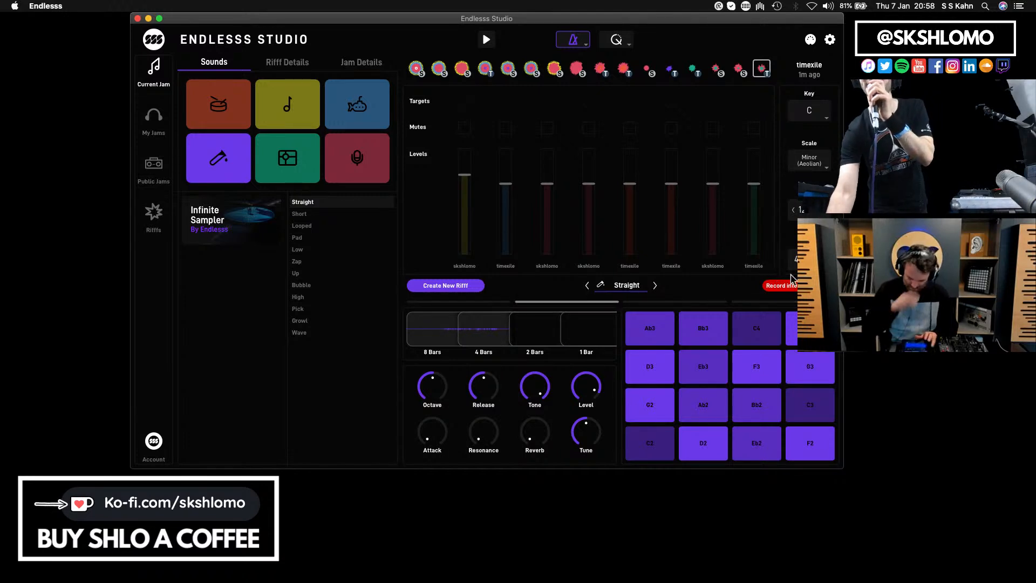
click(715, 131)
click(713, 130)
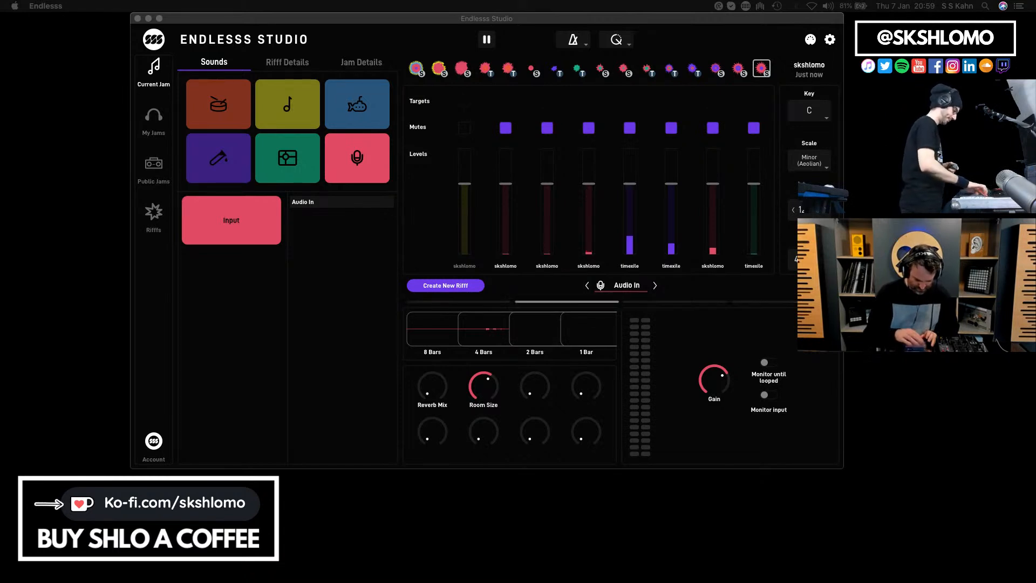
Play back several recent earlier riffs from the jam's history
click(692, 69)
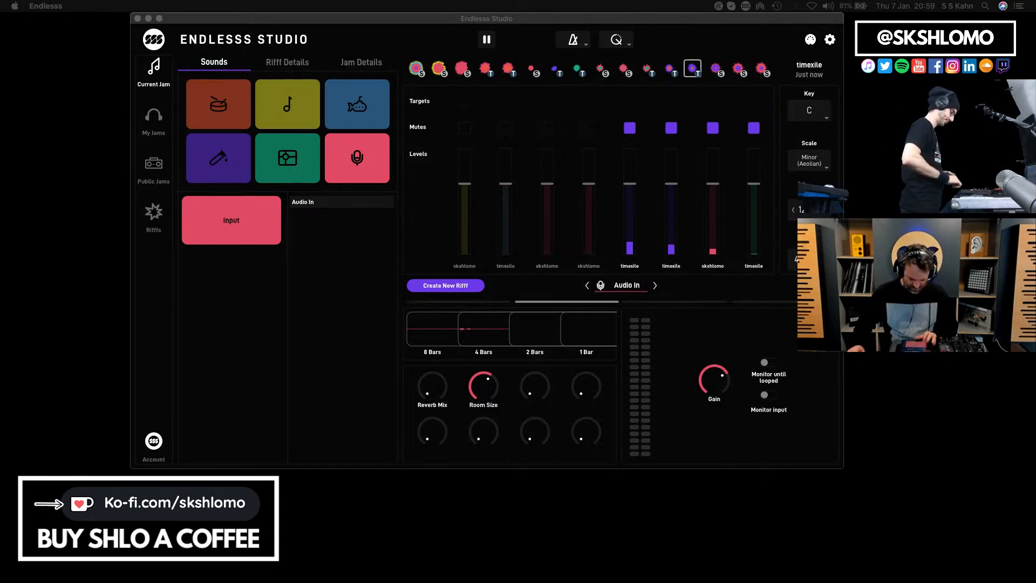
click(714, 68)
click(692, 68)
click(669, 68)
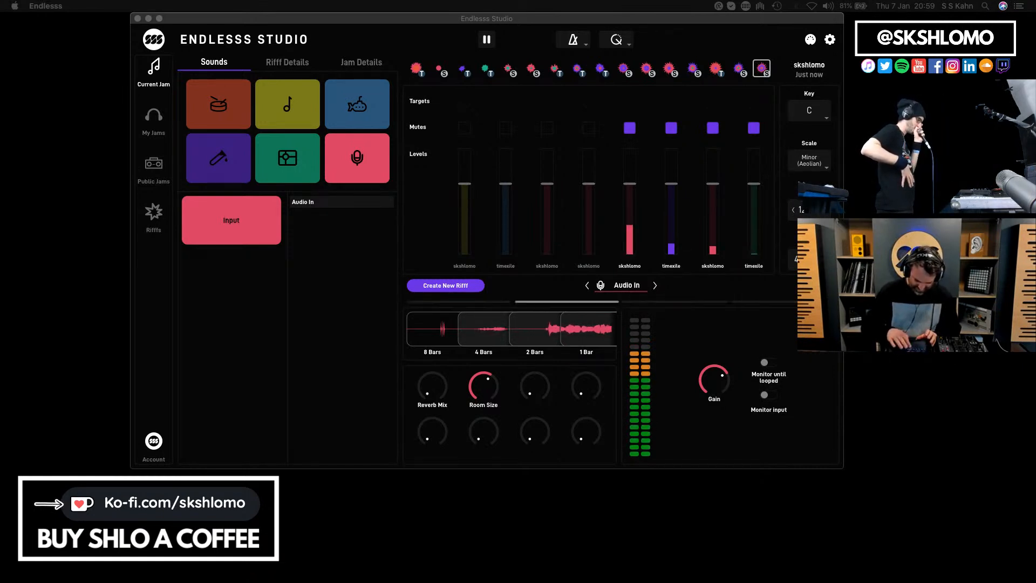
Stop and restart the jam's playback twice with Audio In as the sound source
key(space)
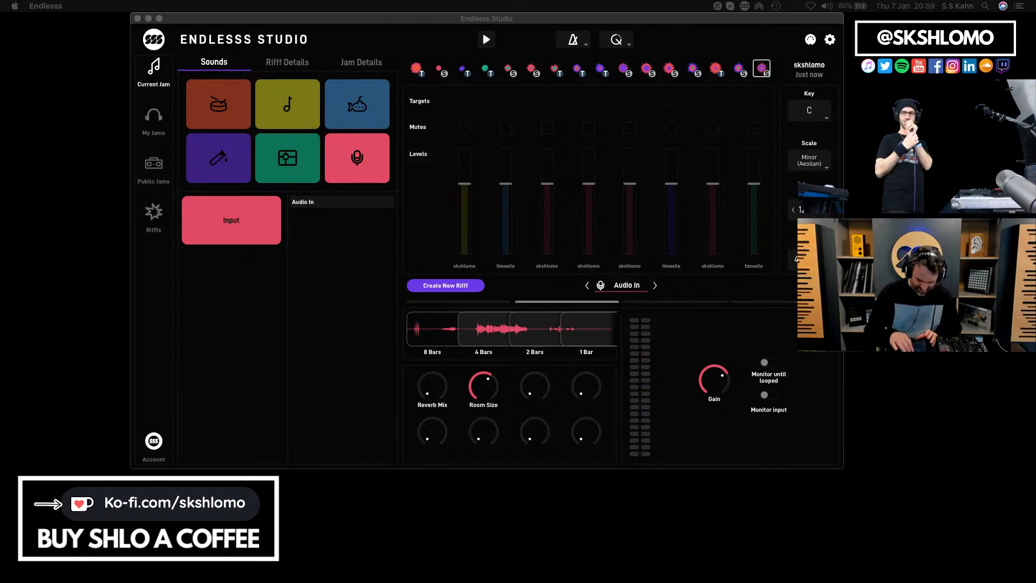
key(space)
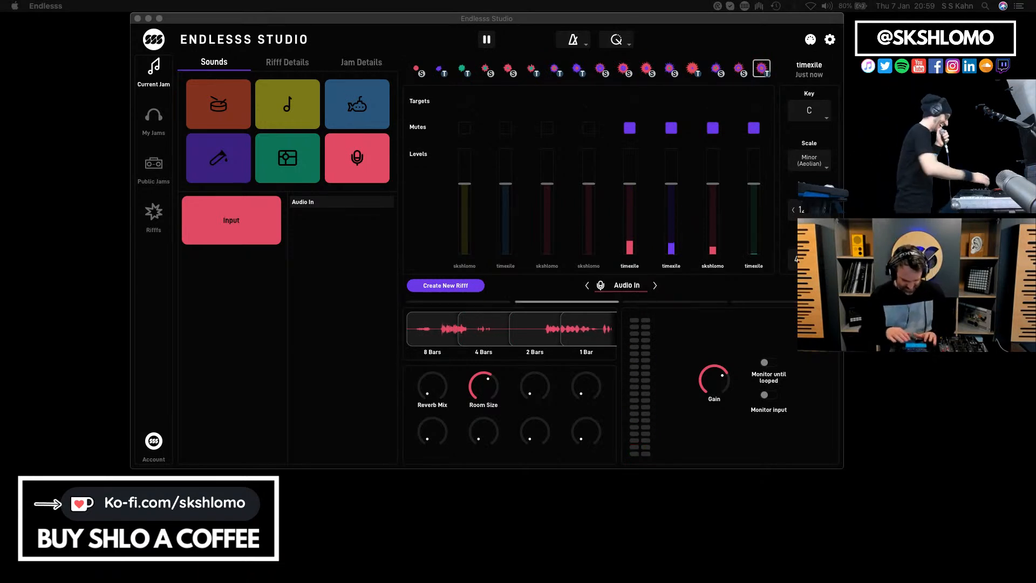
key(space)
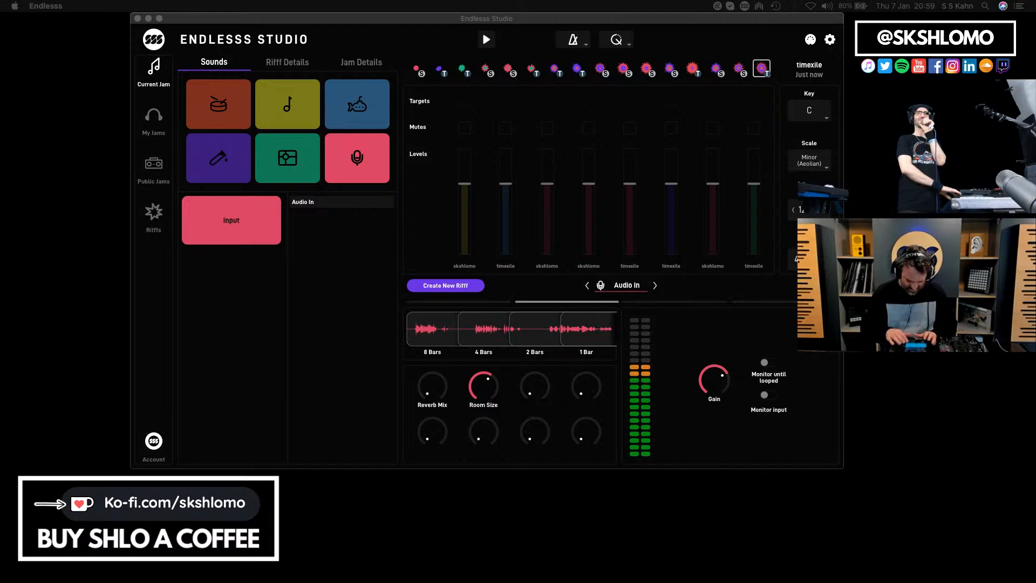
key(space)
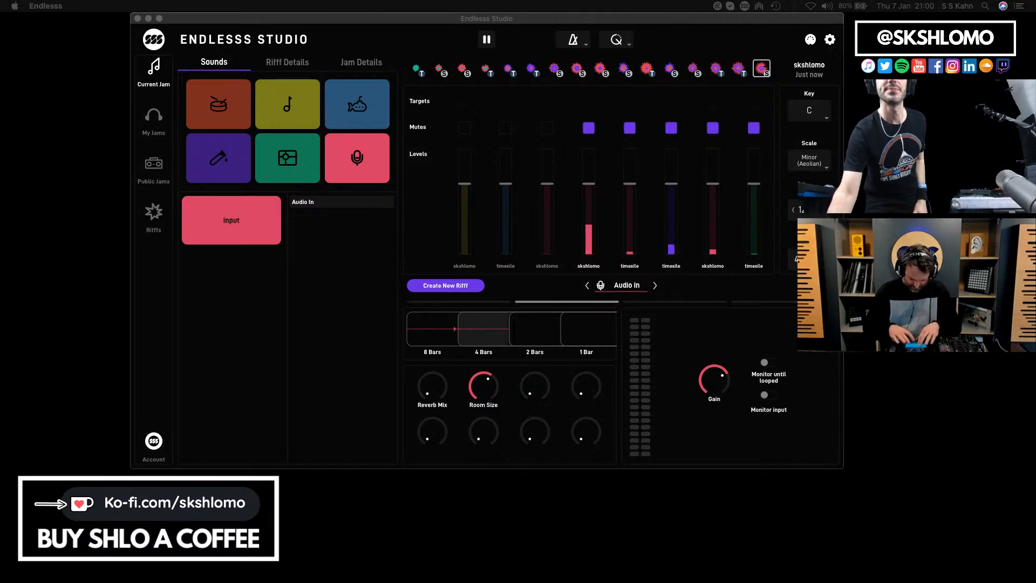
Load the Keymasher effect from Infinite FX and perform its Buzz, Buzz slip and Go To 2 pads on the riff
click(288, 158)
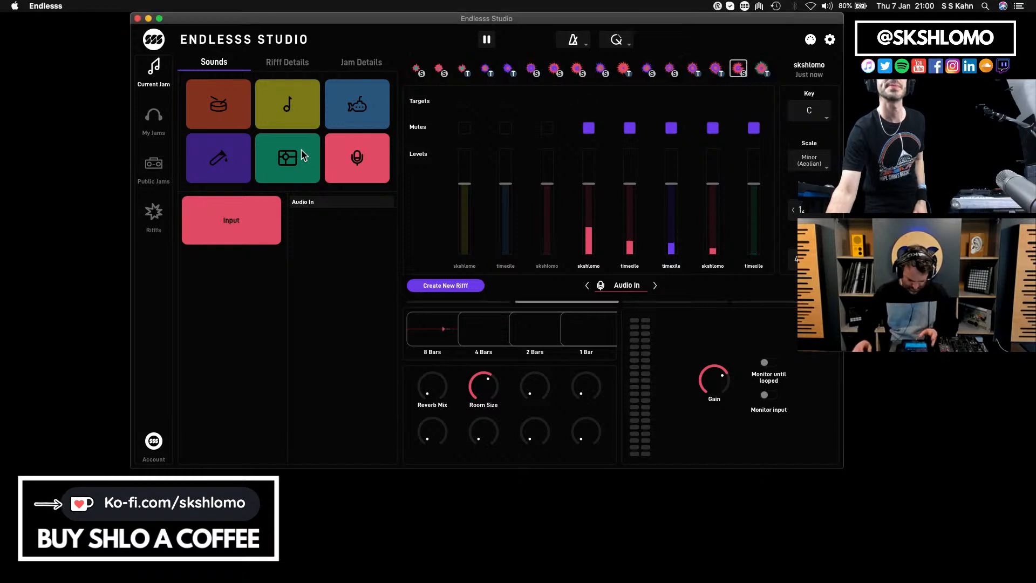
click(231, 269)
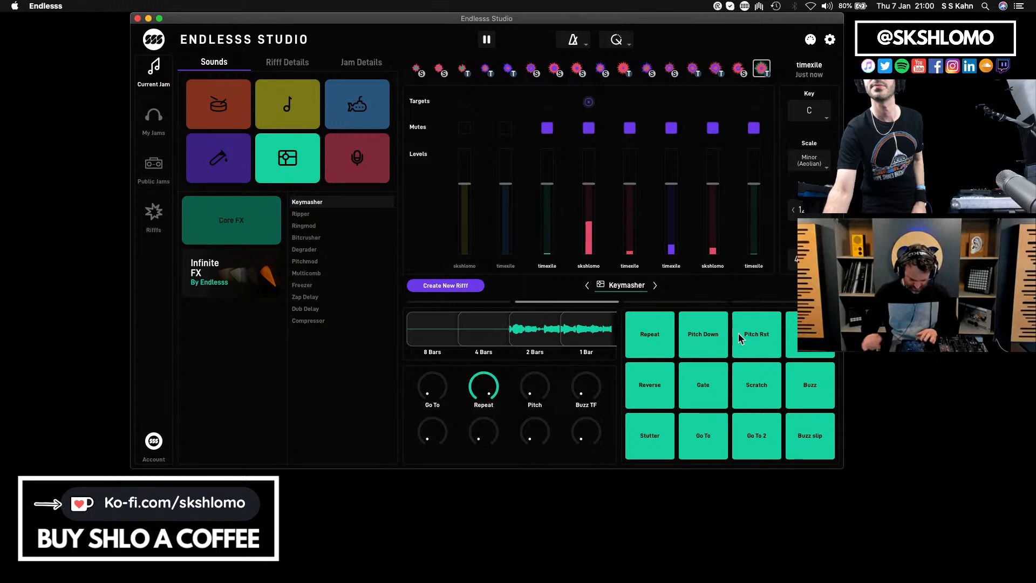
click(806, 383)
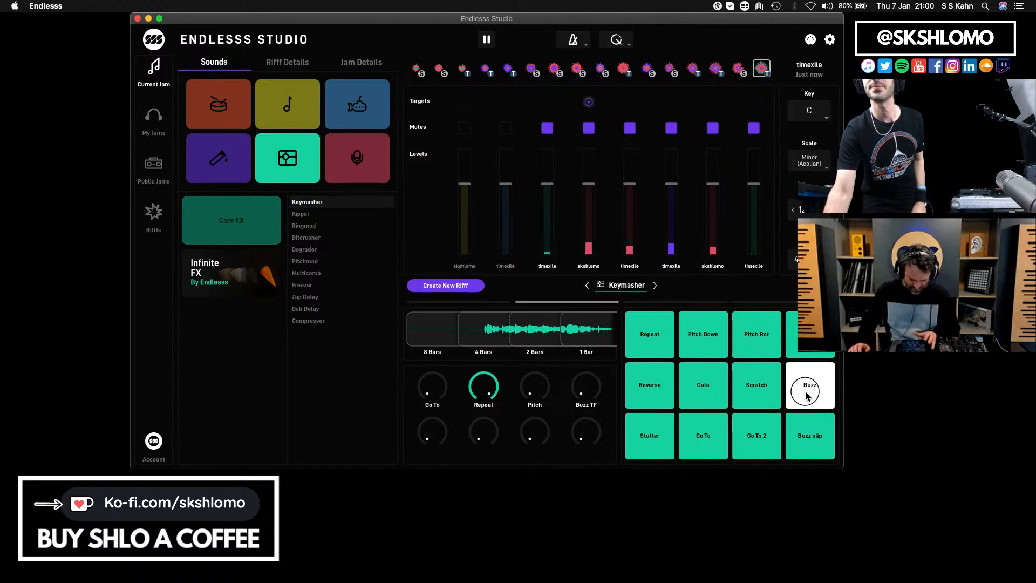
click(814, 438)
click(756, 437)
click(759, 438)
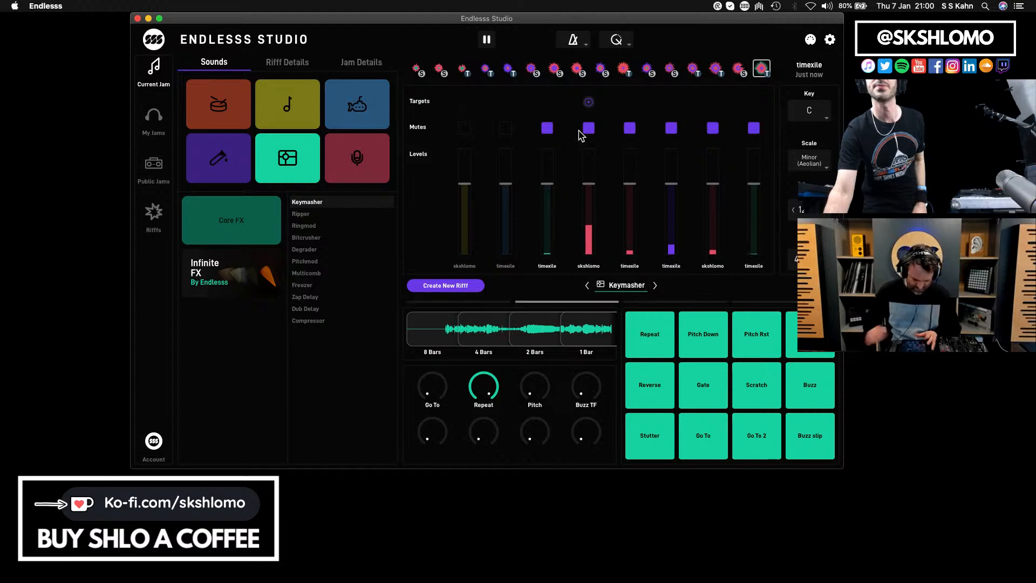
Add the fifth and sixth tracks as effect targets and perform the Go To 2 and Stutter effects on them
click(629, 101)
click(671, 102)
click(750, 438)
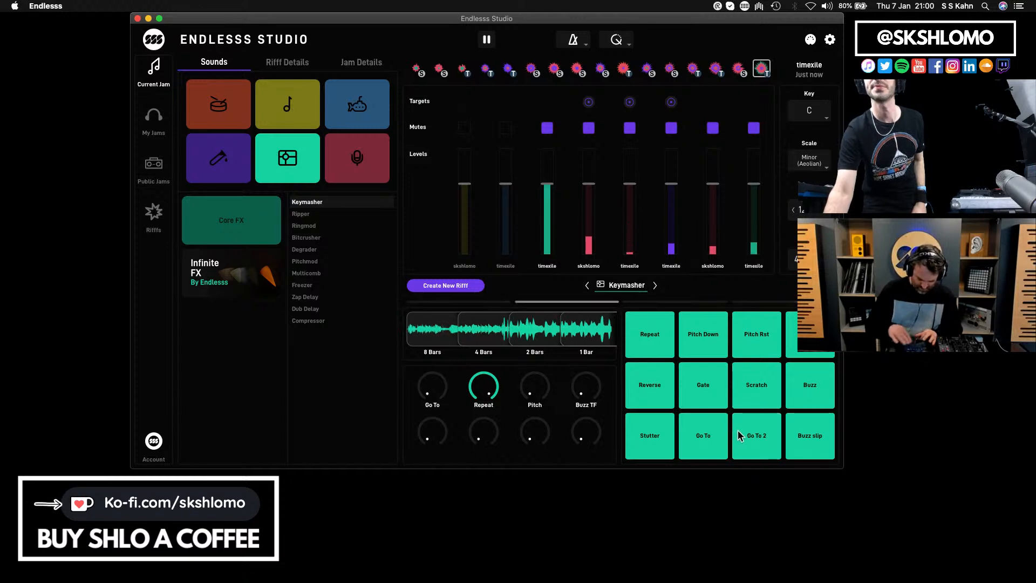
click(746, 434)
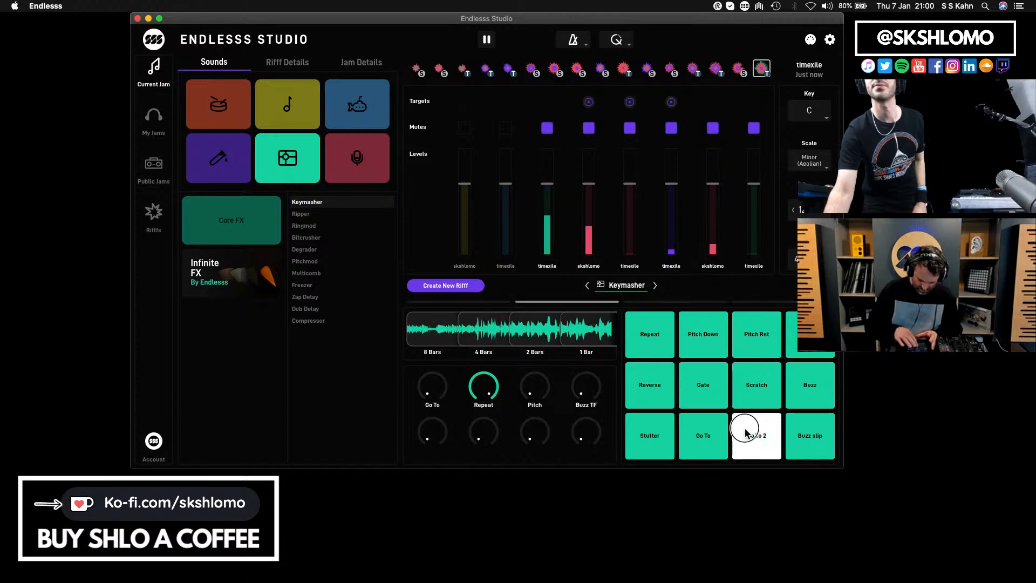
click(635, 438)
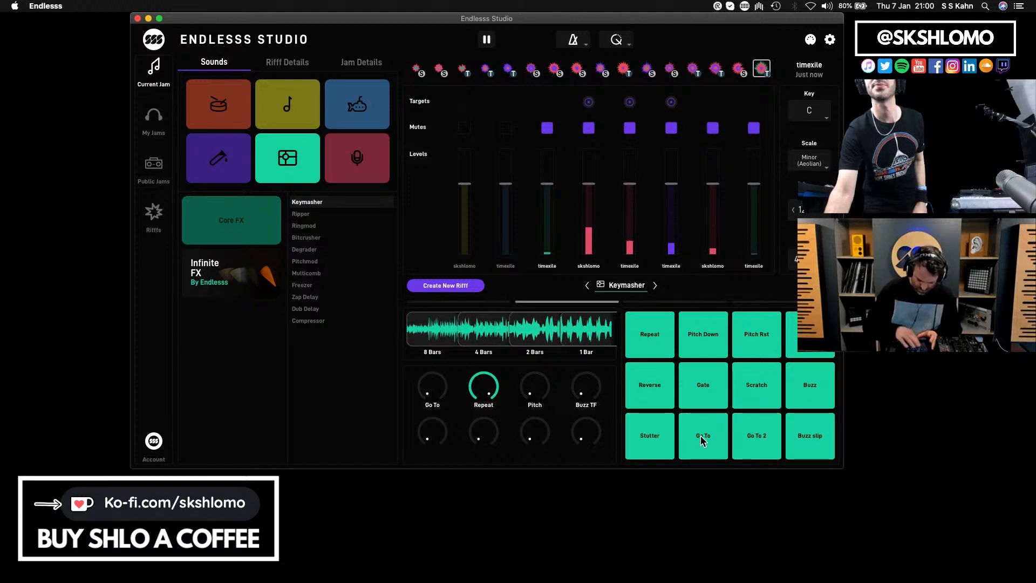
click(742, 434)
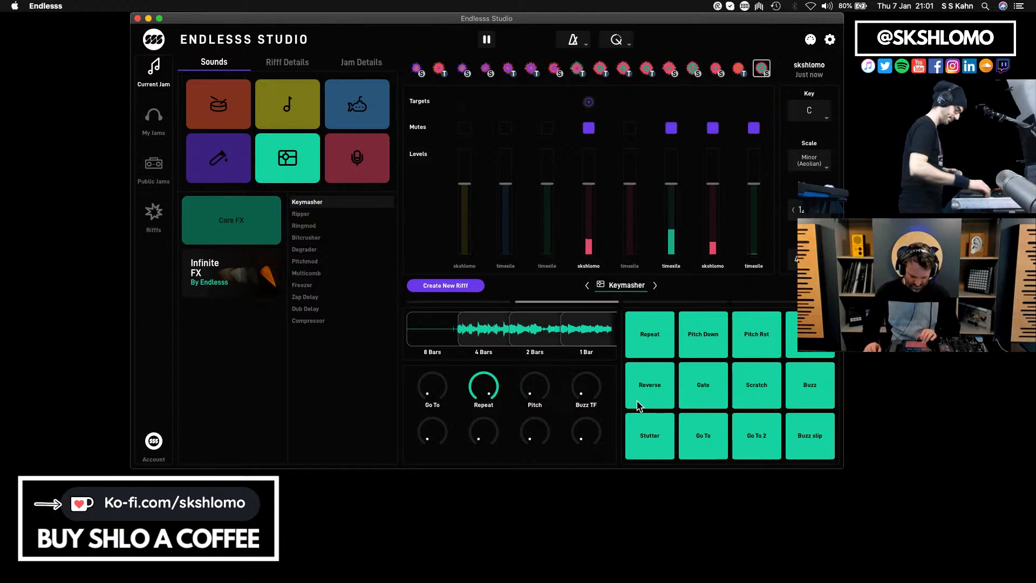
Switch to the Raaf kit of the Junk Drawer drums, then stop, restart and stop the jam's playback
key(Left)
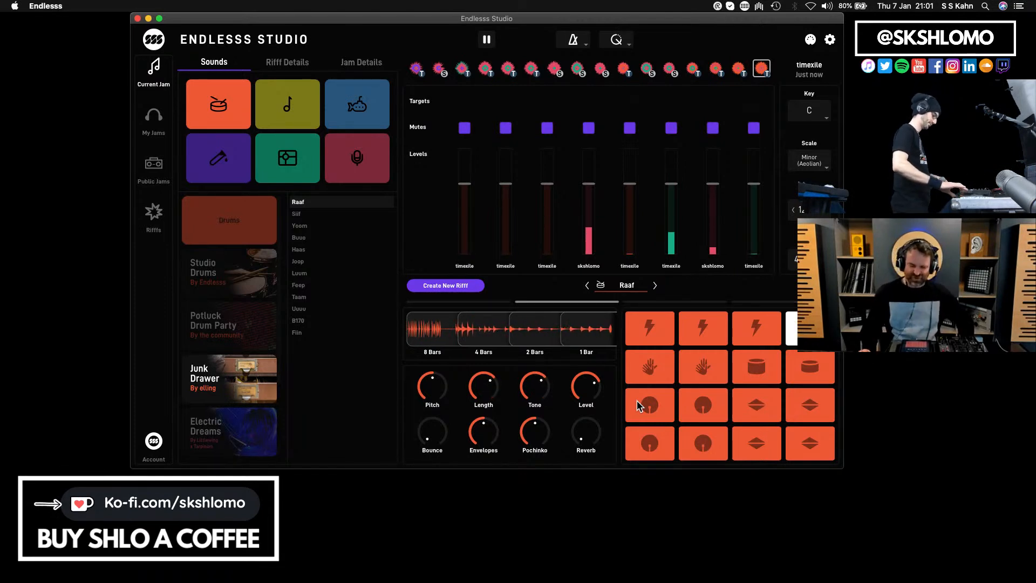
key(space)
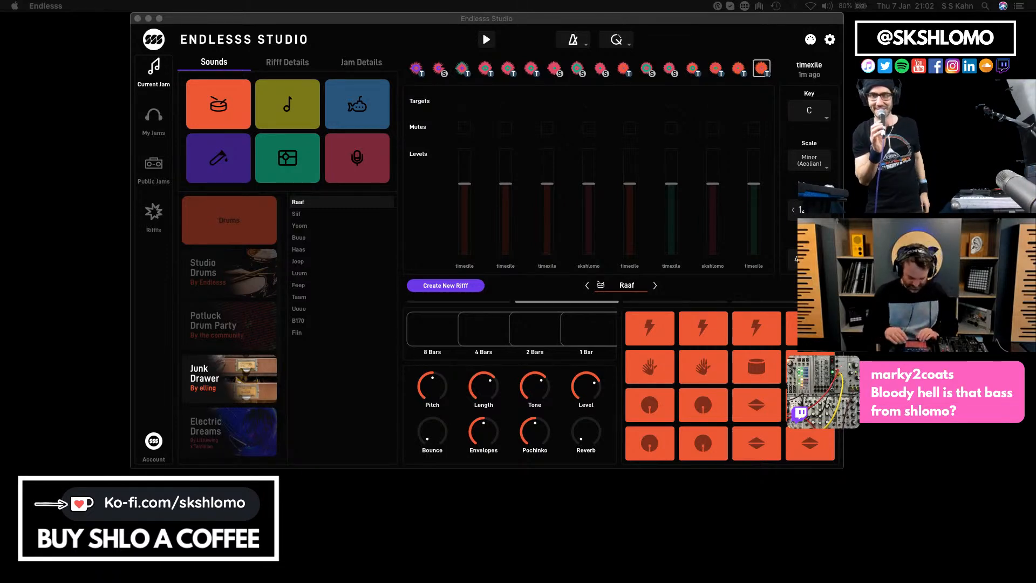
key(space)
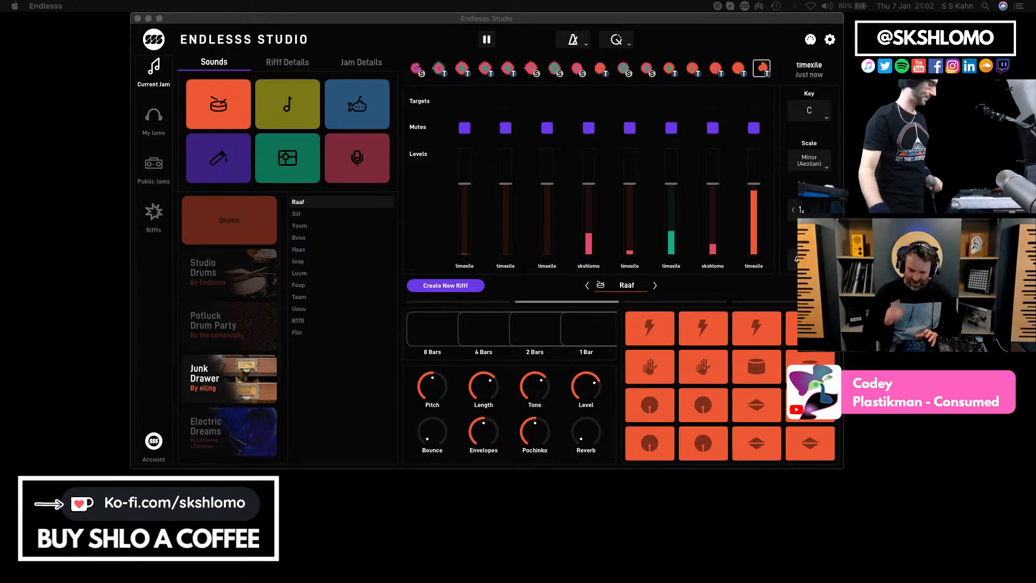
key(space)
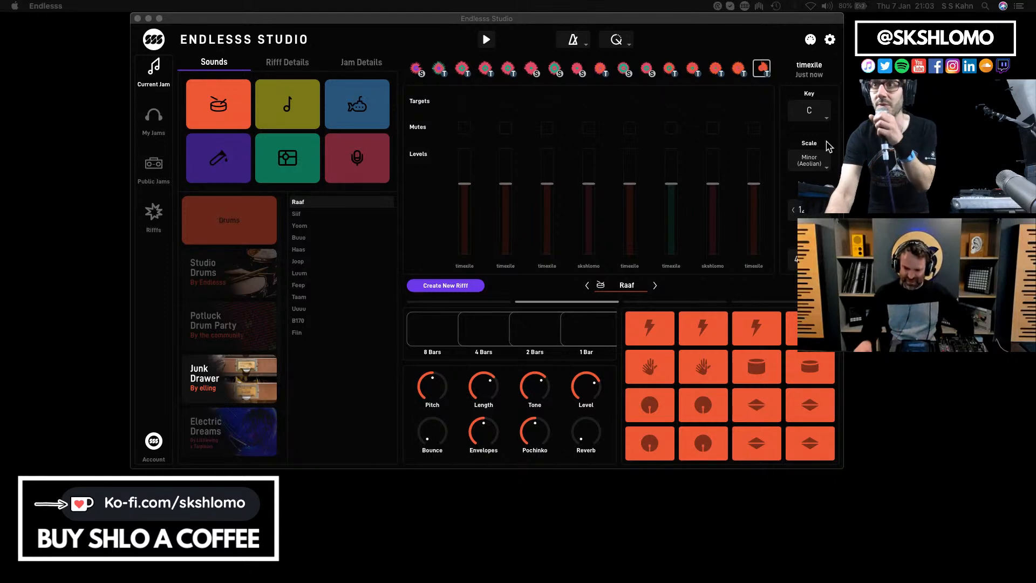
Resume playing the jam from the newest riff, toggling the playback as further riffs arrive
click(807, 213)
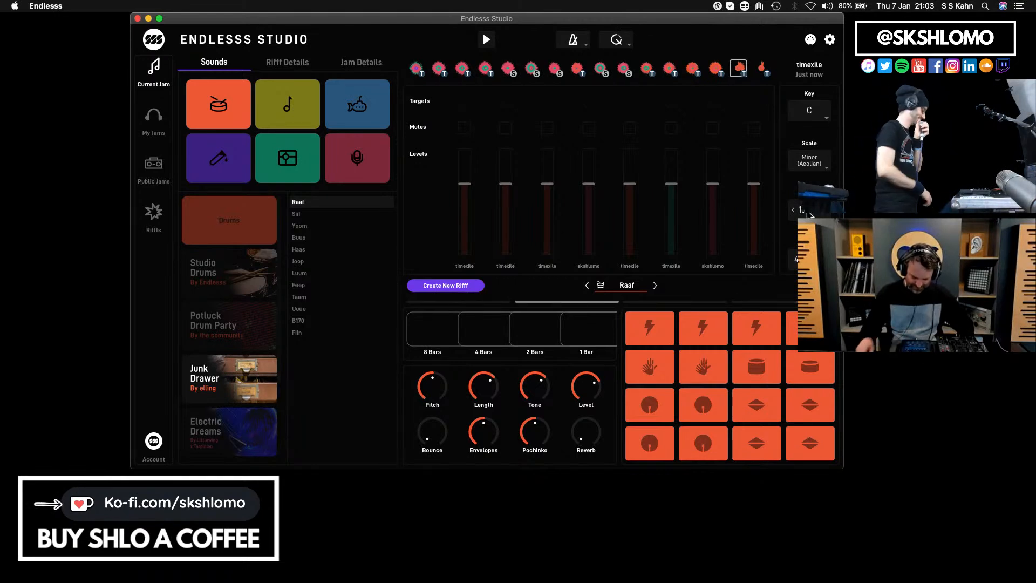
key(space)
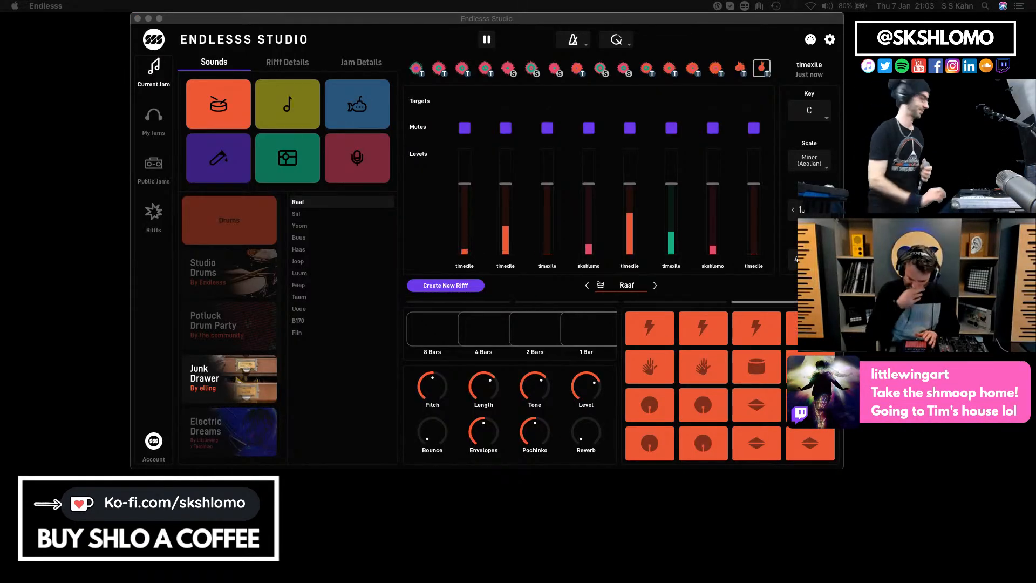
key(space)
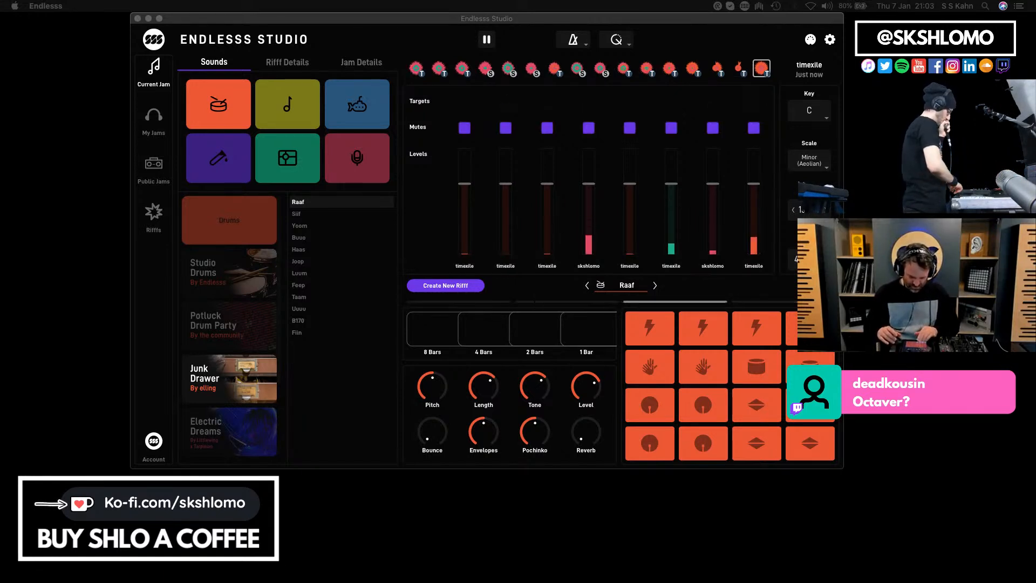
key(space)
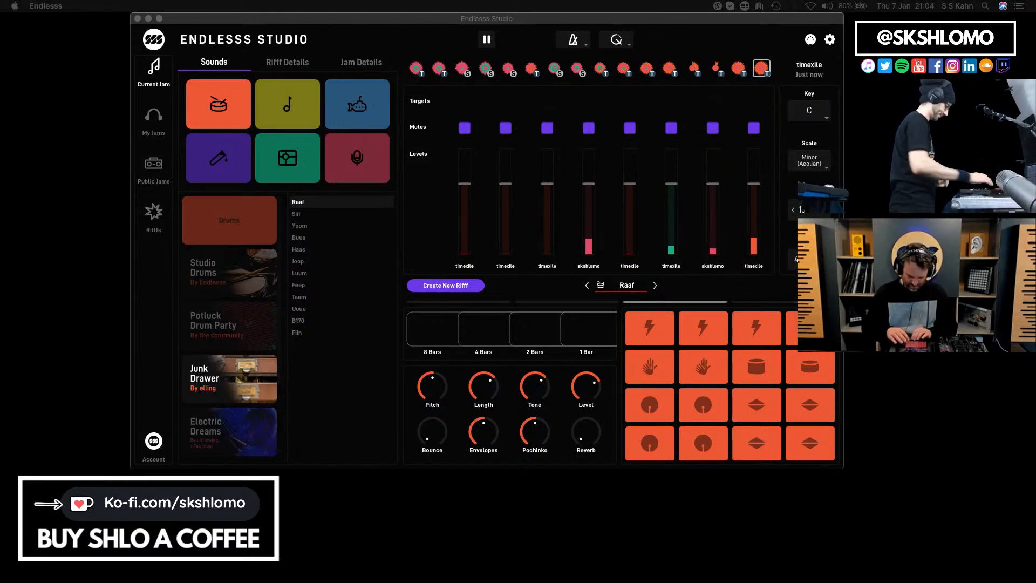
Switch the sound source to Audio In and repeatedly stop and restart the jam's playback, finally stopping it
click(357, 158)
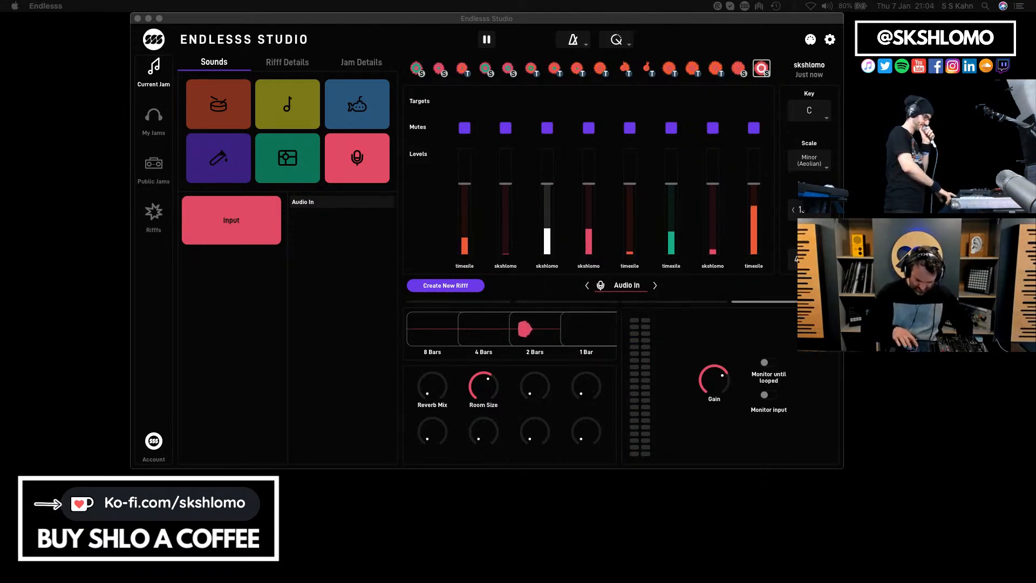
key(space)
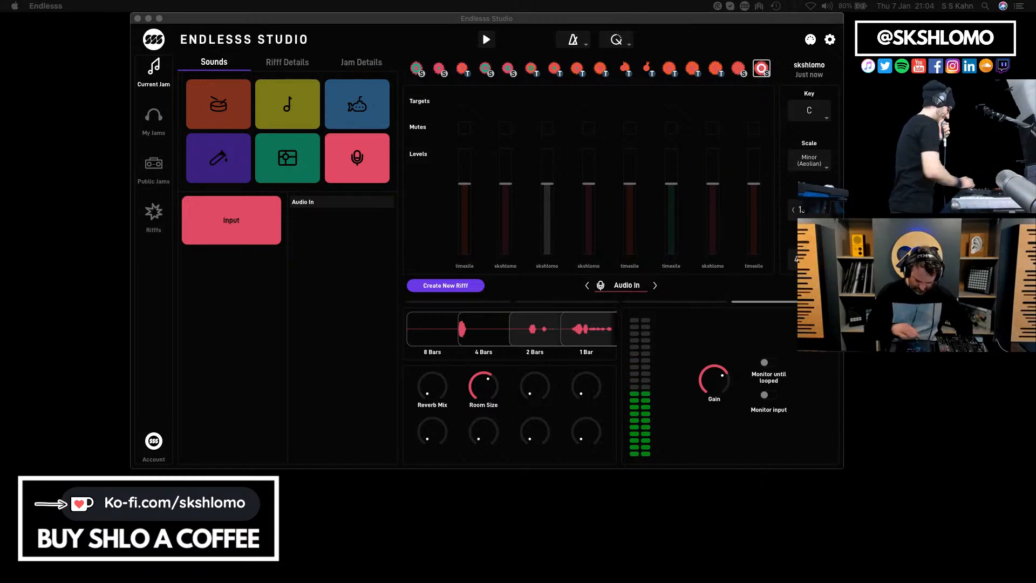
key(space)
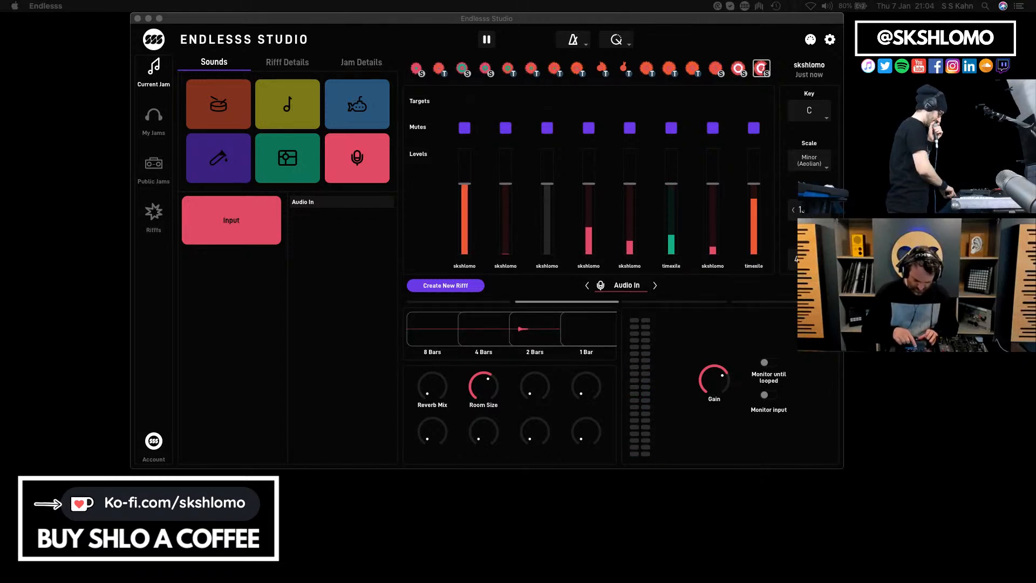
key(space)
key(space)
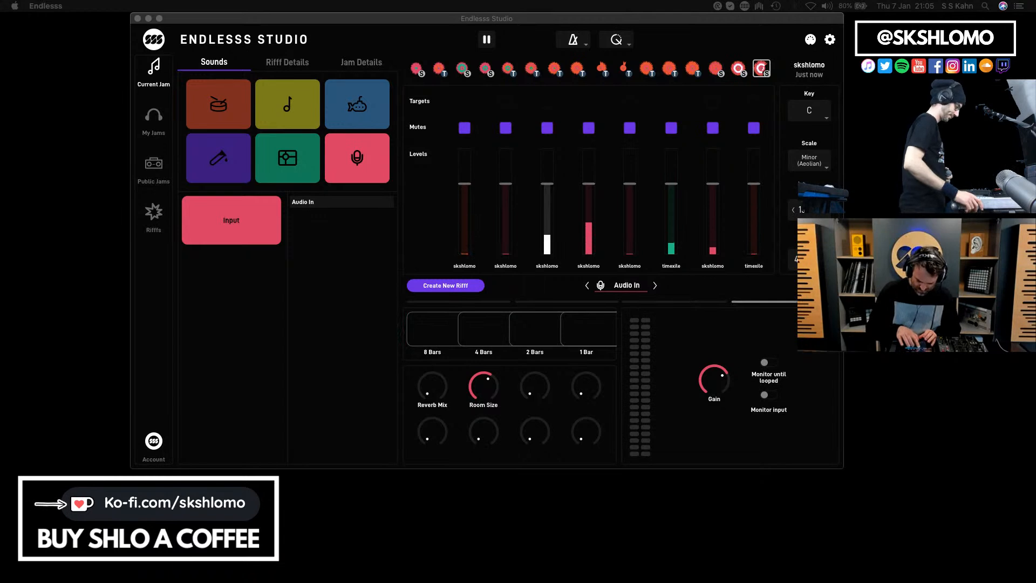
key(space)
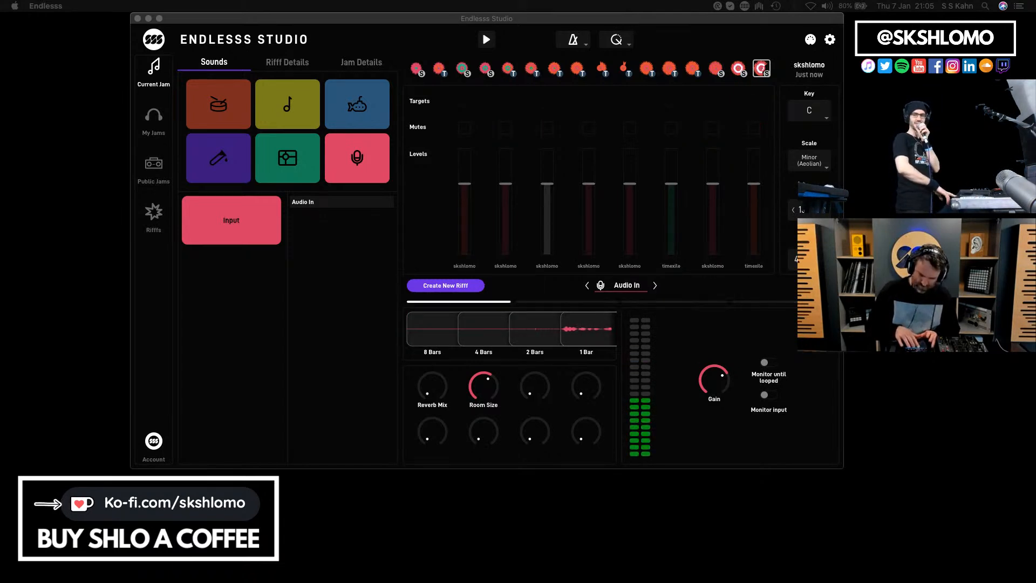
Resume the jam's playback, bring in the eighth track, then stop and restart the jam
key(space)
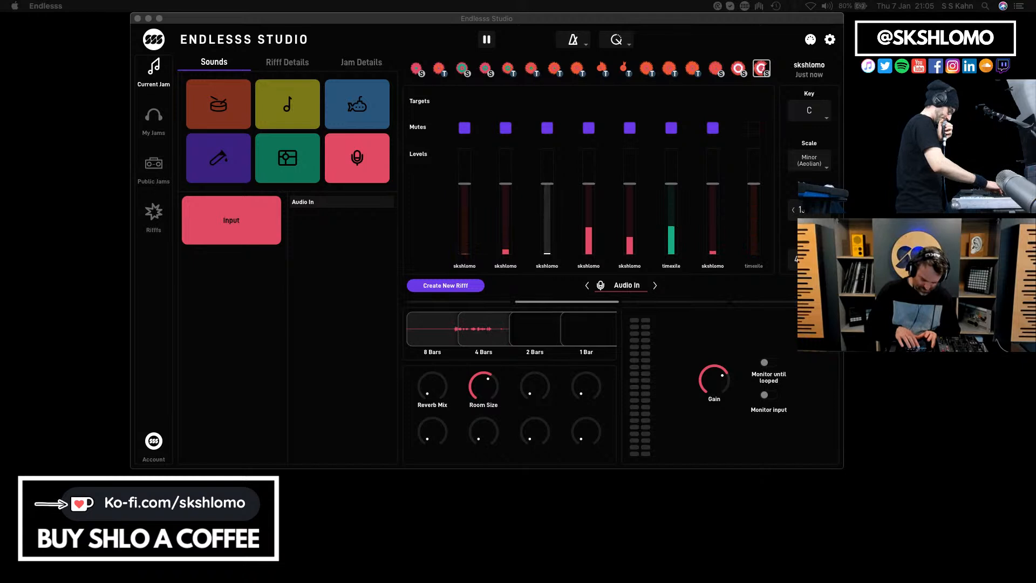
key(1)
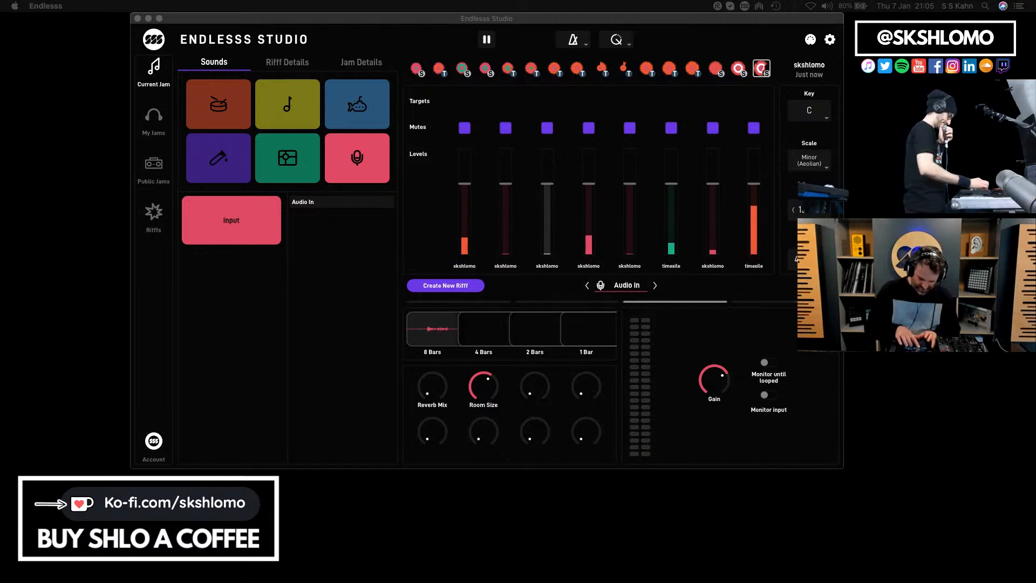
key(space)
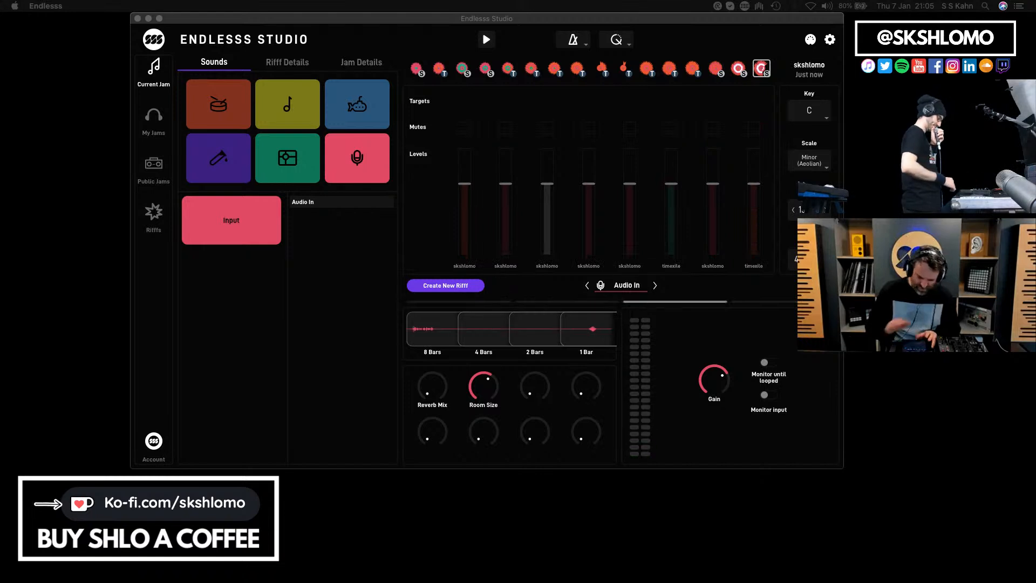
key(space)
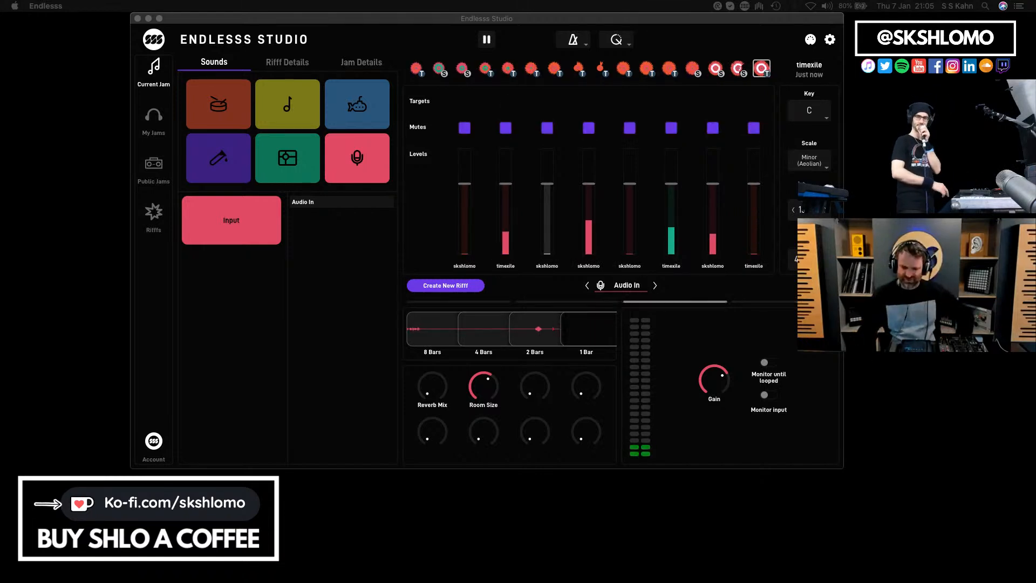
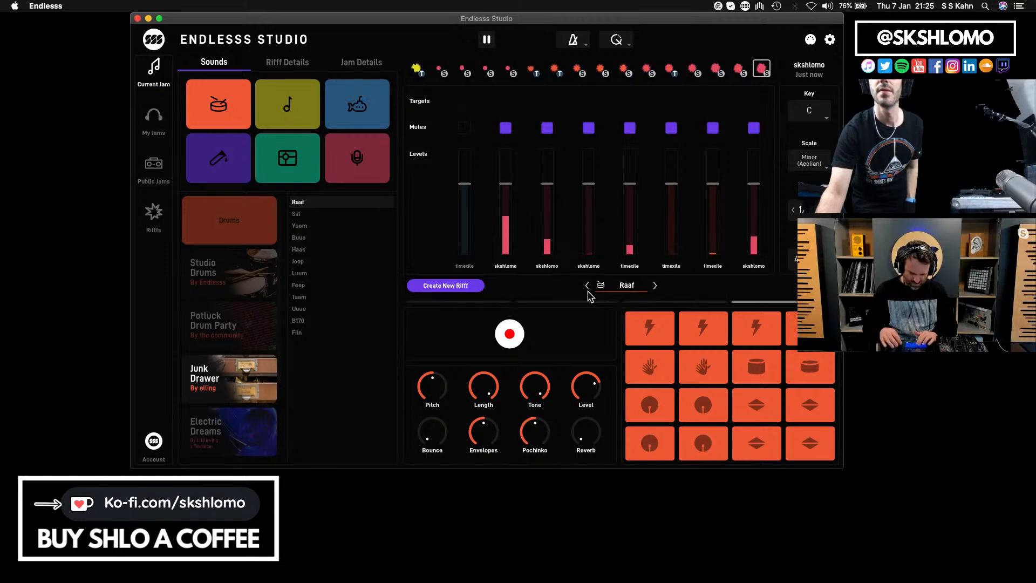
Try the Slif kit of the Junk Drawer drums, then return to the Raaf kit
click(654, 286)
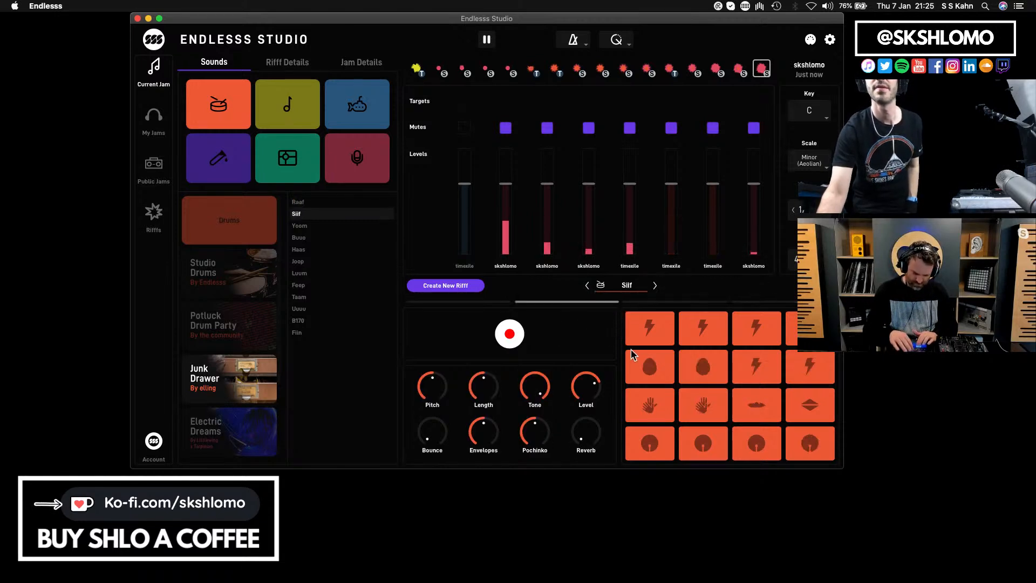
click(587, 286)
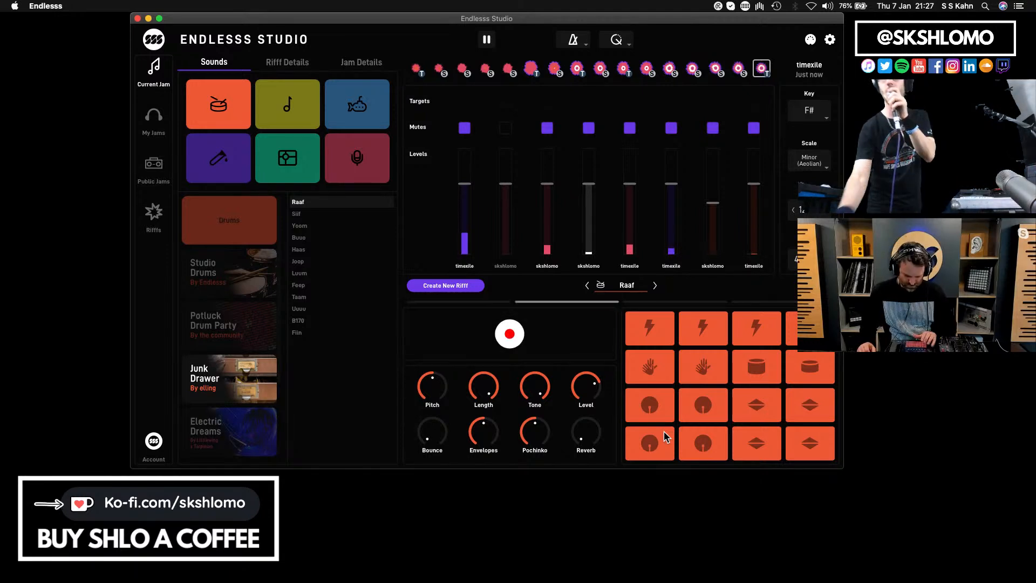
Set the Looper Mode to Advanced in the app settings and return to the jam
click(829, 41)
click(801, 72)
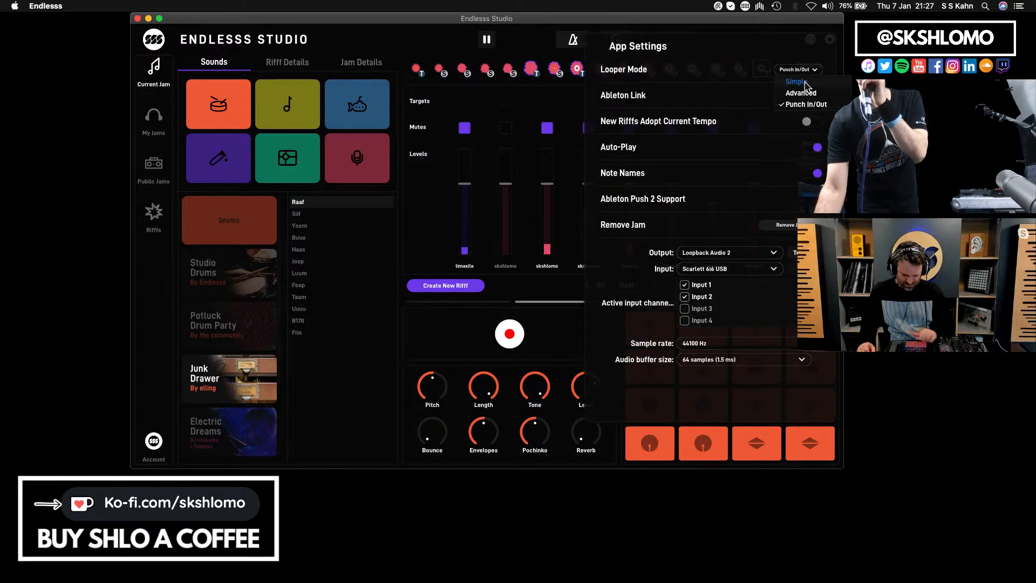
click(800, 93)
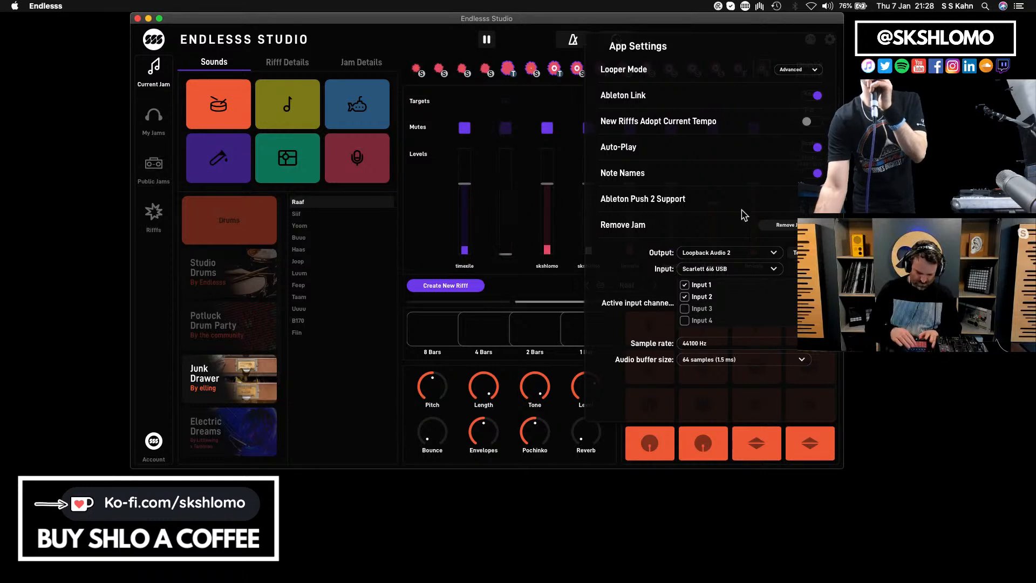
click(547, 50)
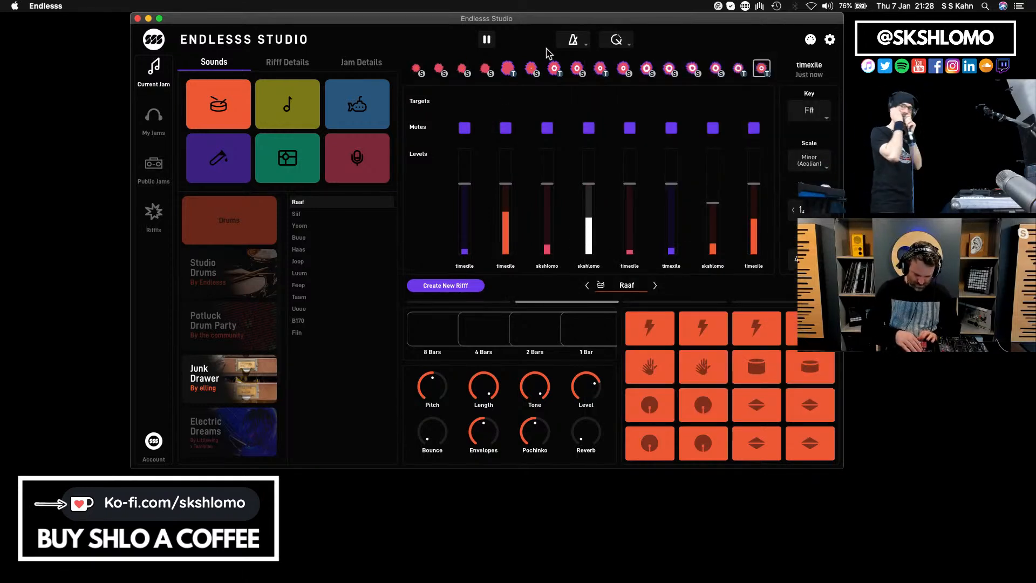
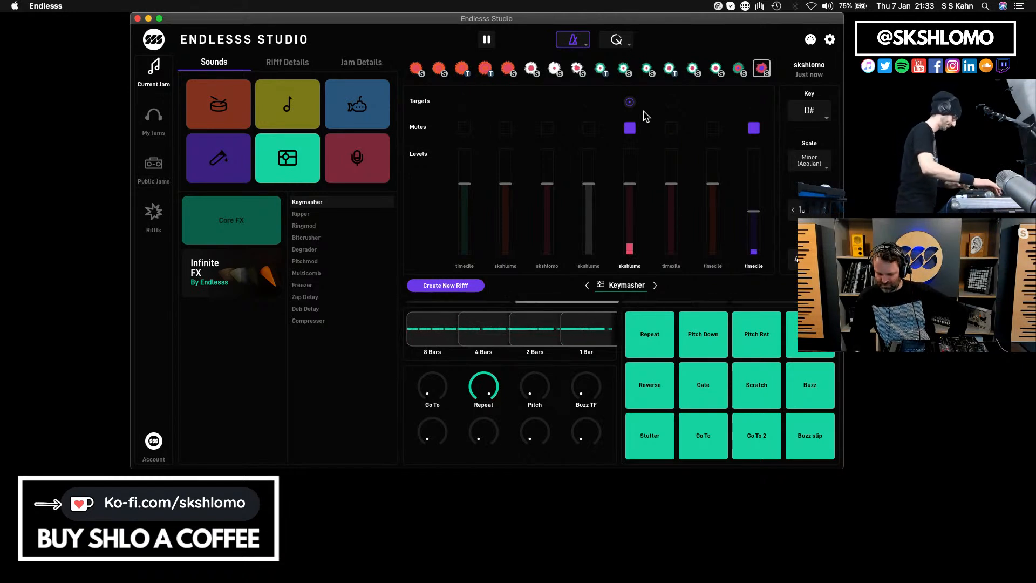
Switch the sound source from Keymasher to drums and choose the LoFi HipHop kit of Studio Drums
key(1)
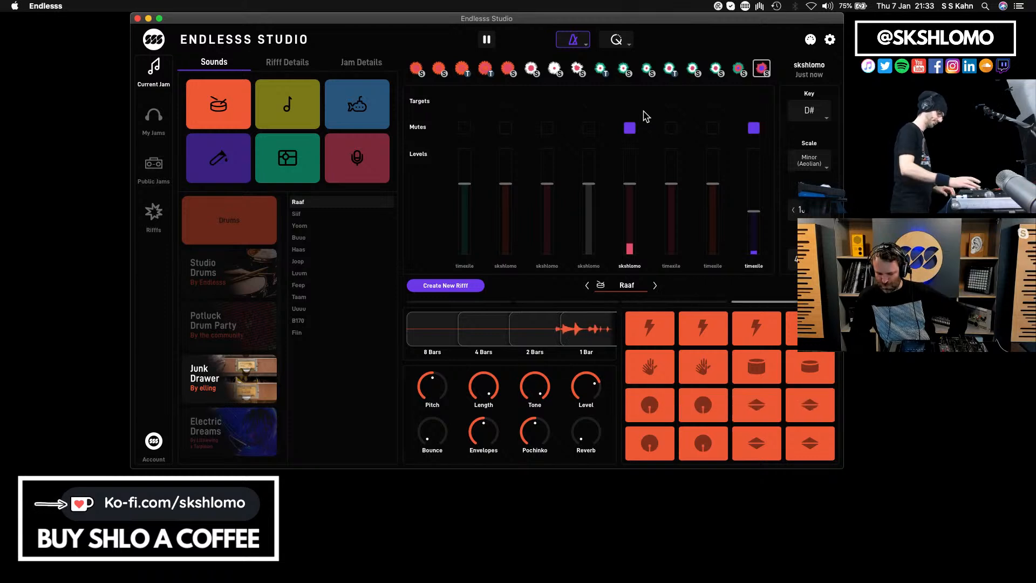
key(Up)
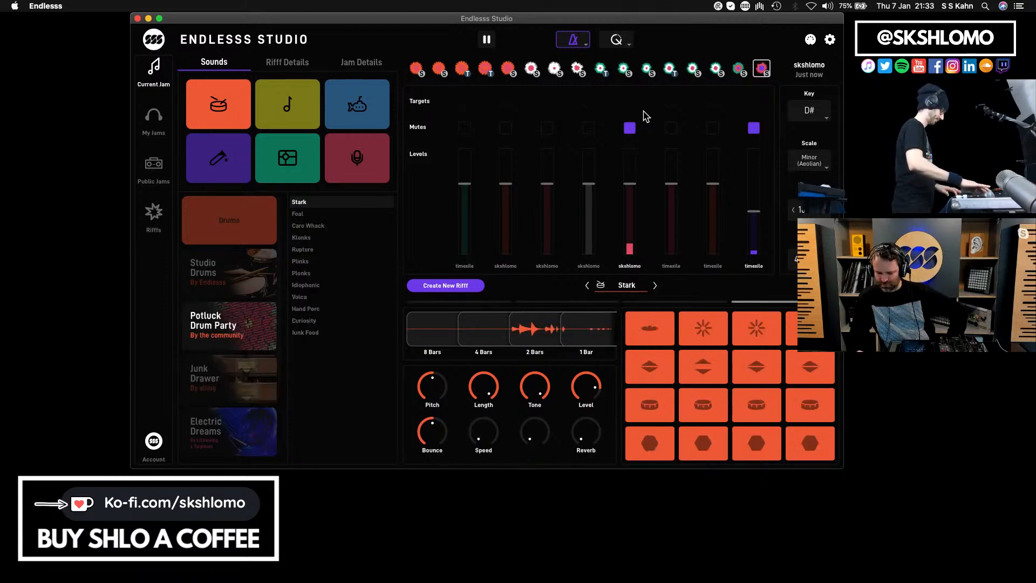
key(Up)
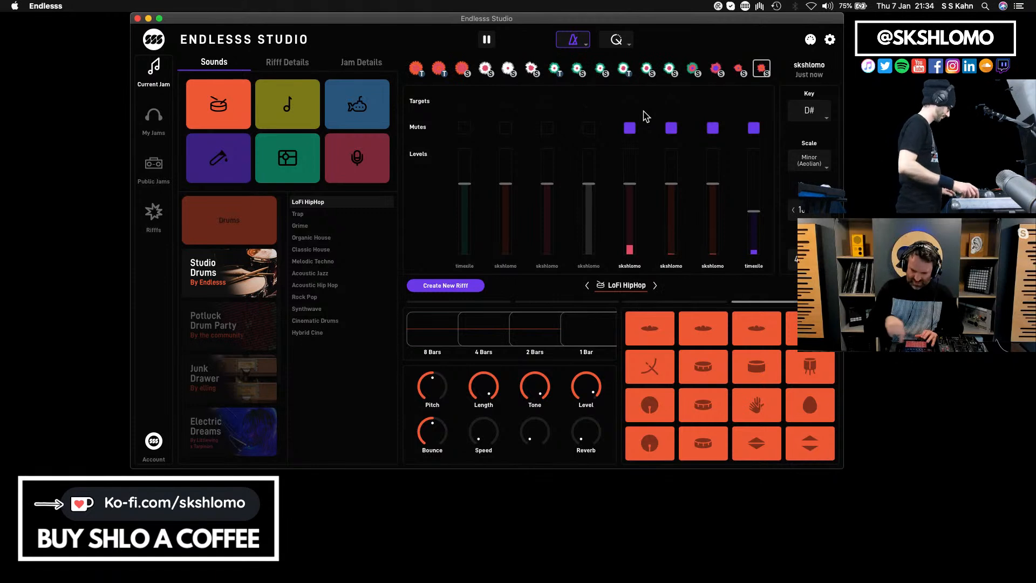
Switch the sound source from the Almond instrument to Audio In while the jam plays
key(space)
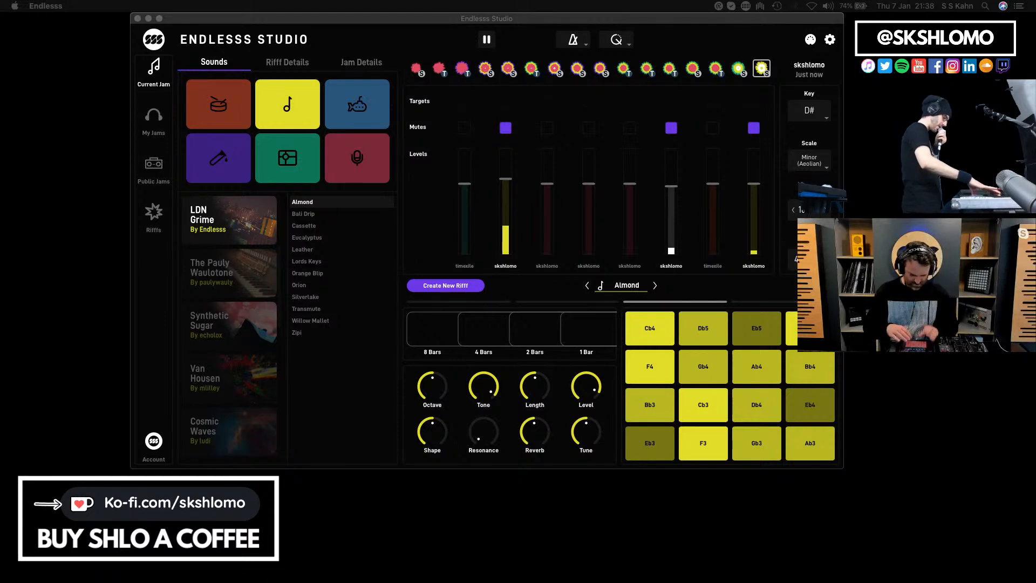
click(356, 158)
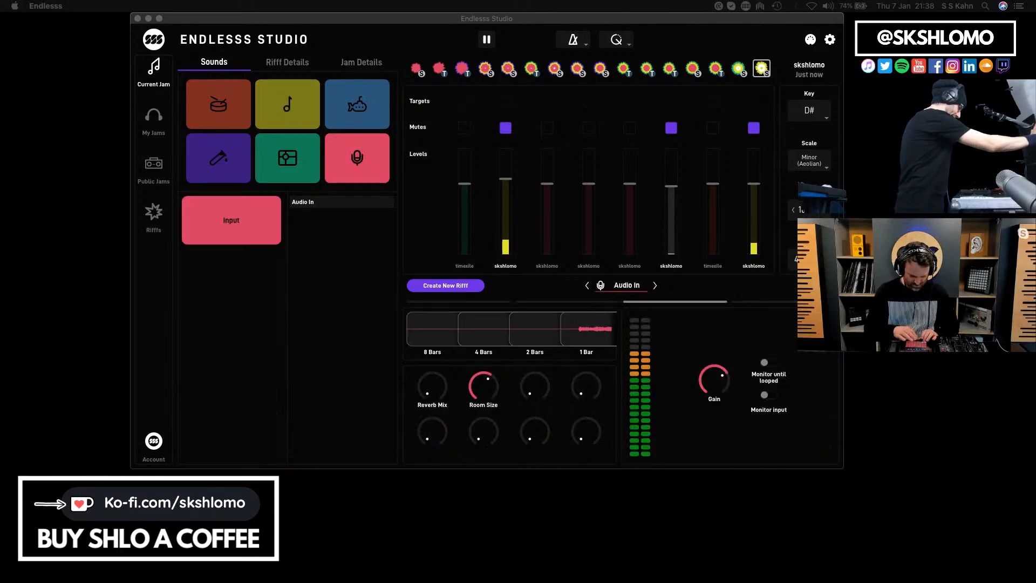